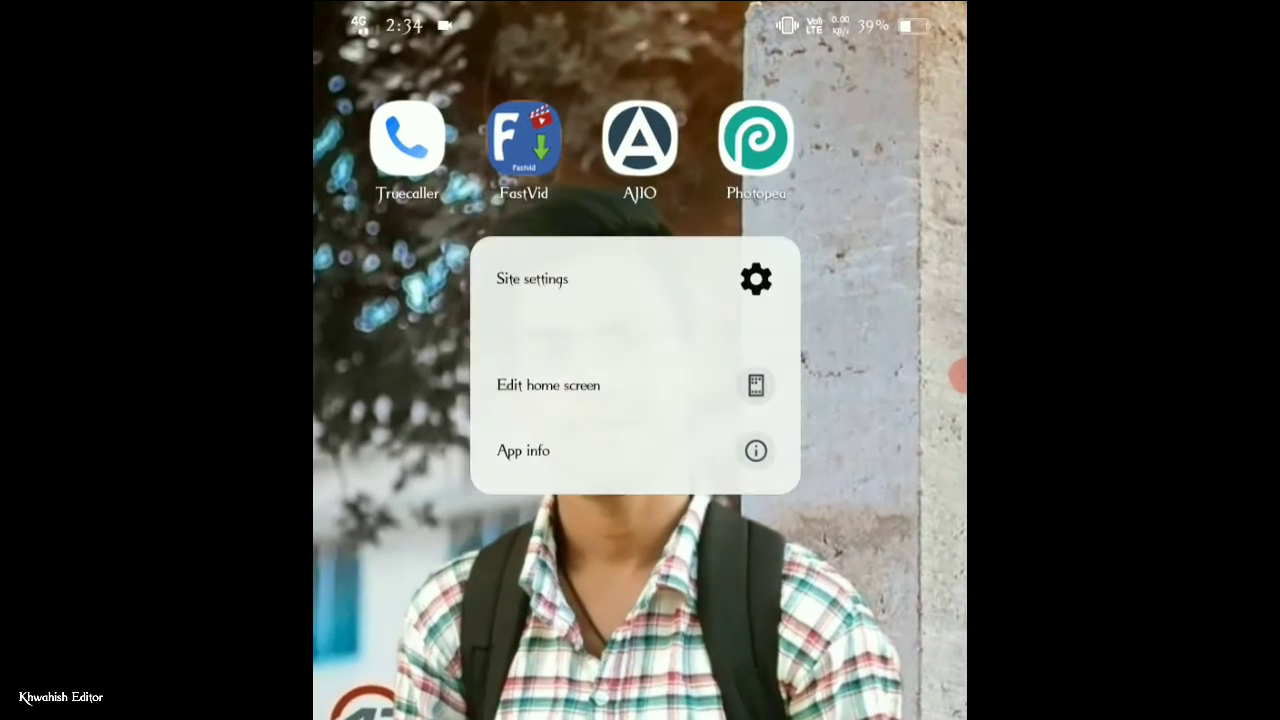
Step: Uninstall the existing Photopea app from its App info page, confirming with OK
{"action": "left_click", "coordinate": [560, 450]}
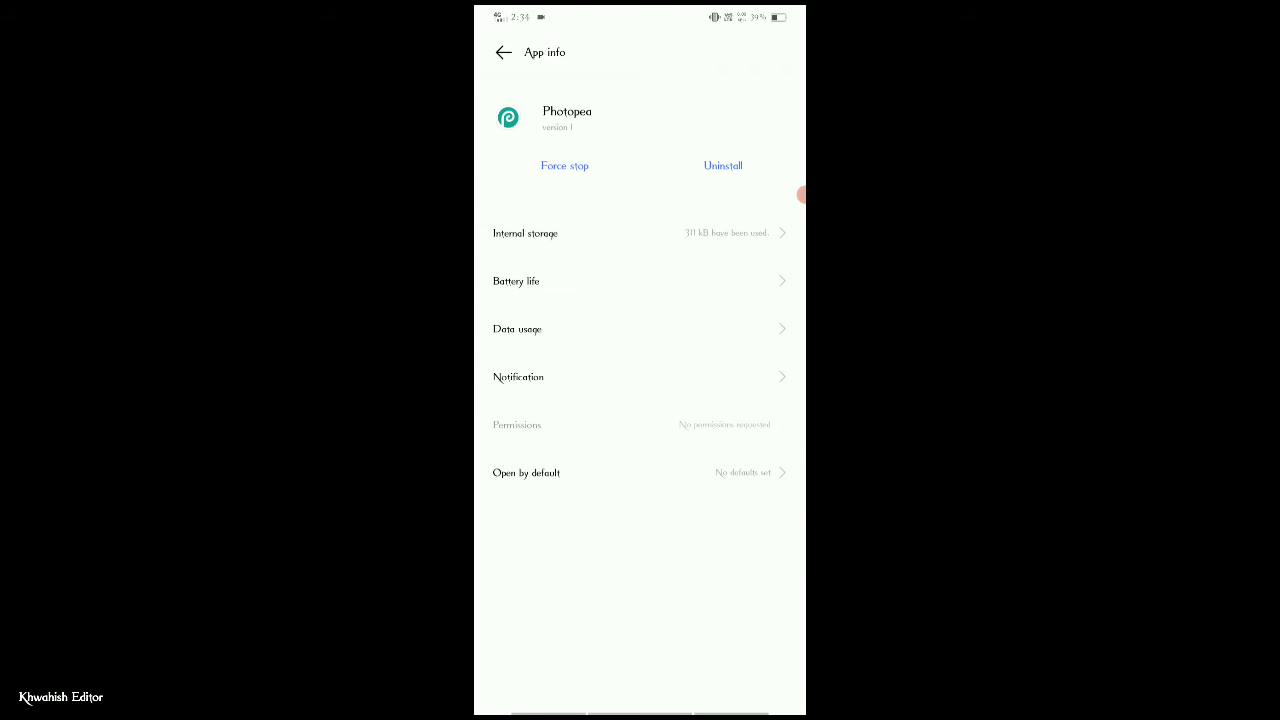
{"action": "left_click", "coordinate": [723, 165]}
{"action": "left_click", "coordinate": [740, 417]}
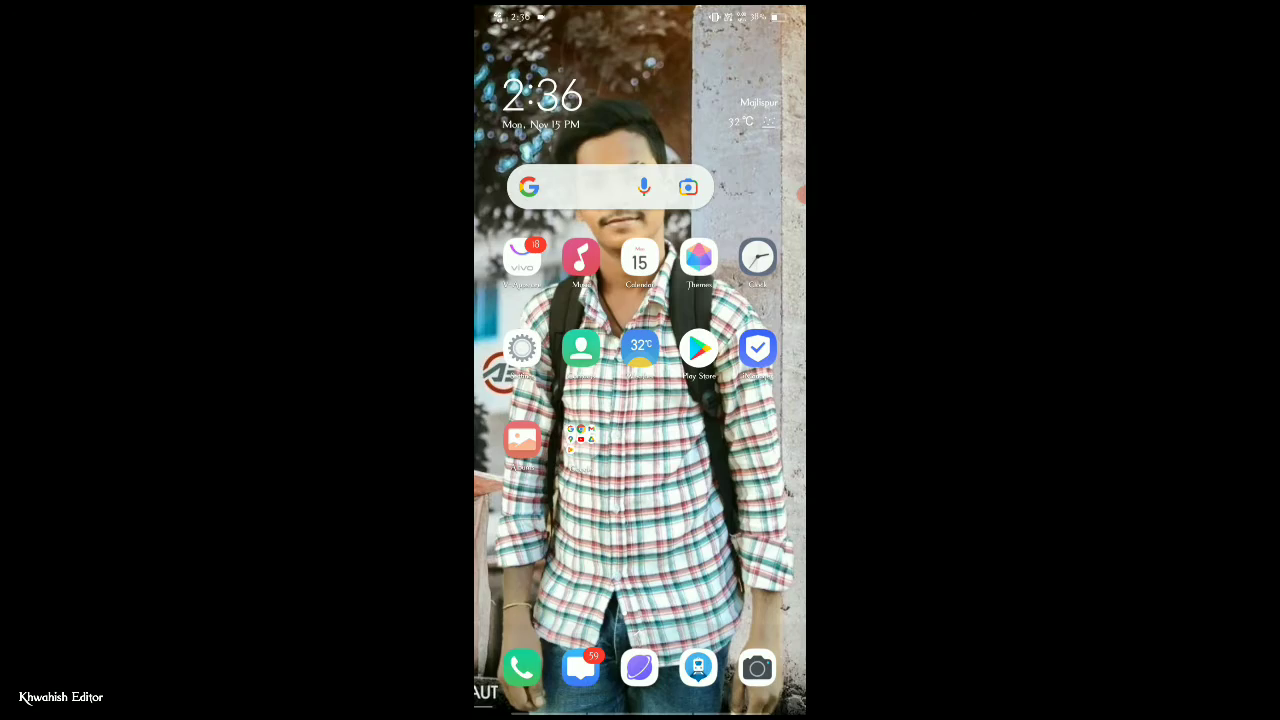
Step: Rerun the 'photopea.com download' Google search and scroll to the Photopea Online Photo Editor result
{"action": "left_click", "coordinate": [600, 183]}
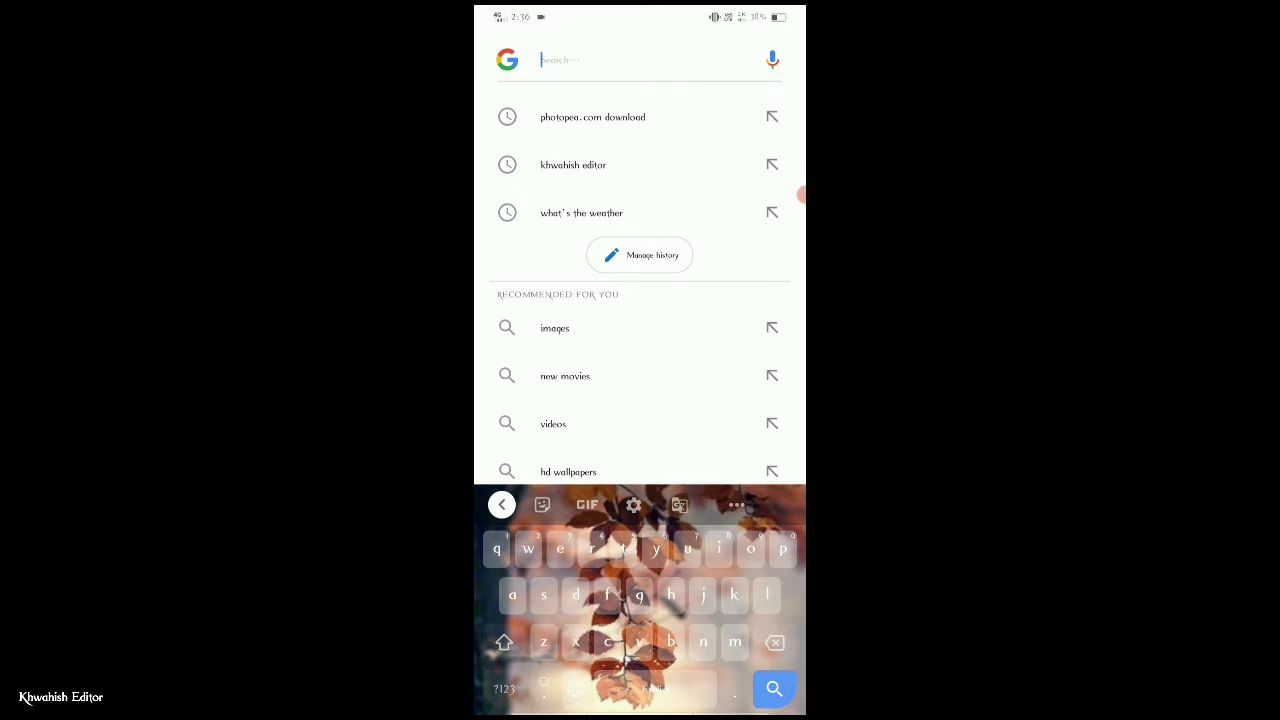
{"action": "left_click", "coordinate": [592, 117]}
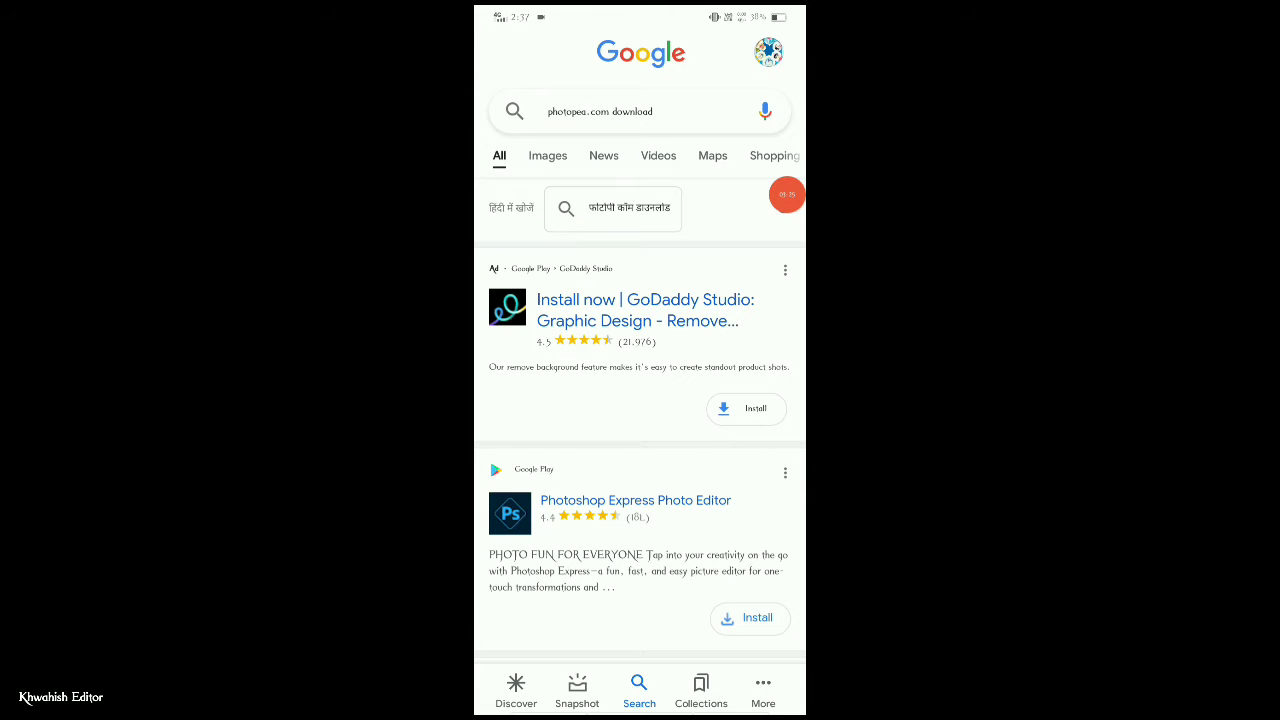
{"action": "scroll", "coordinate": [640, 430], "scroll_direction": "down", "scroll_amount": 3}
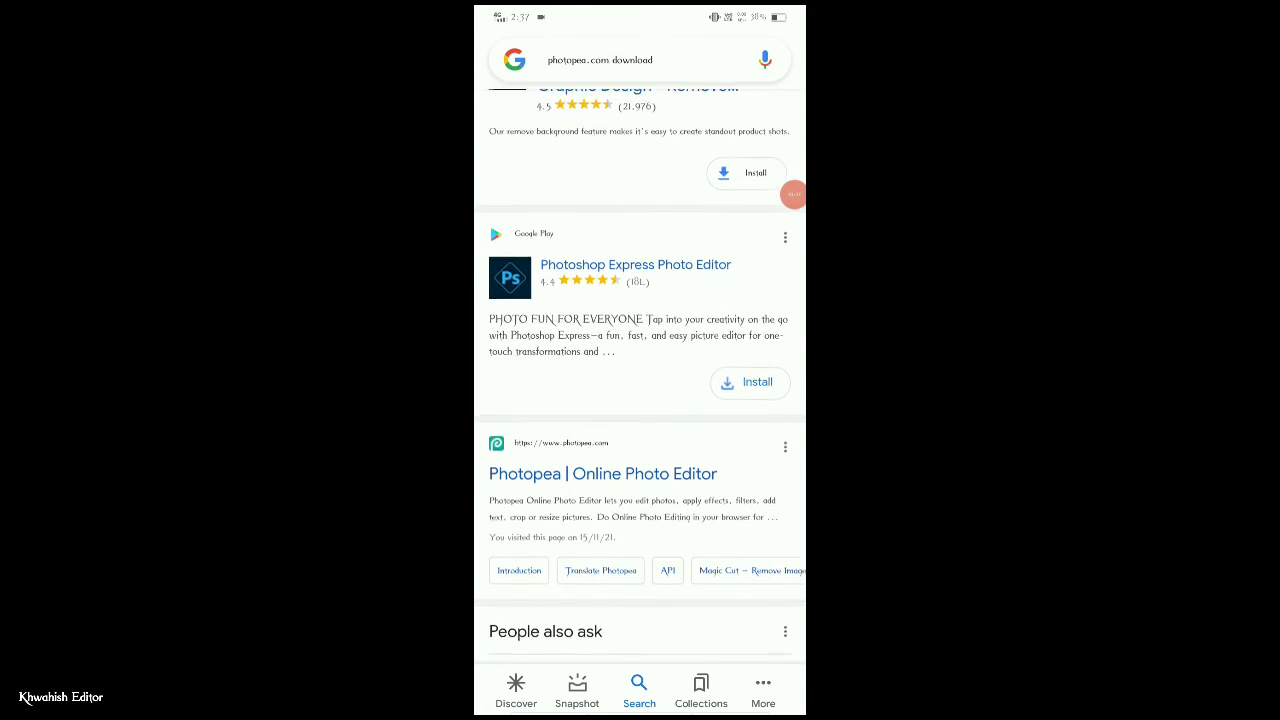
{"action": "scroll", "coordinate": [793, 194], "scroll_direction": "down", "scroll_amount": 2}
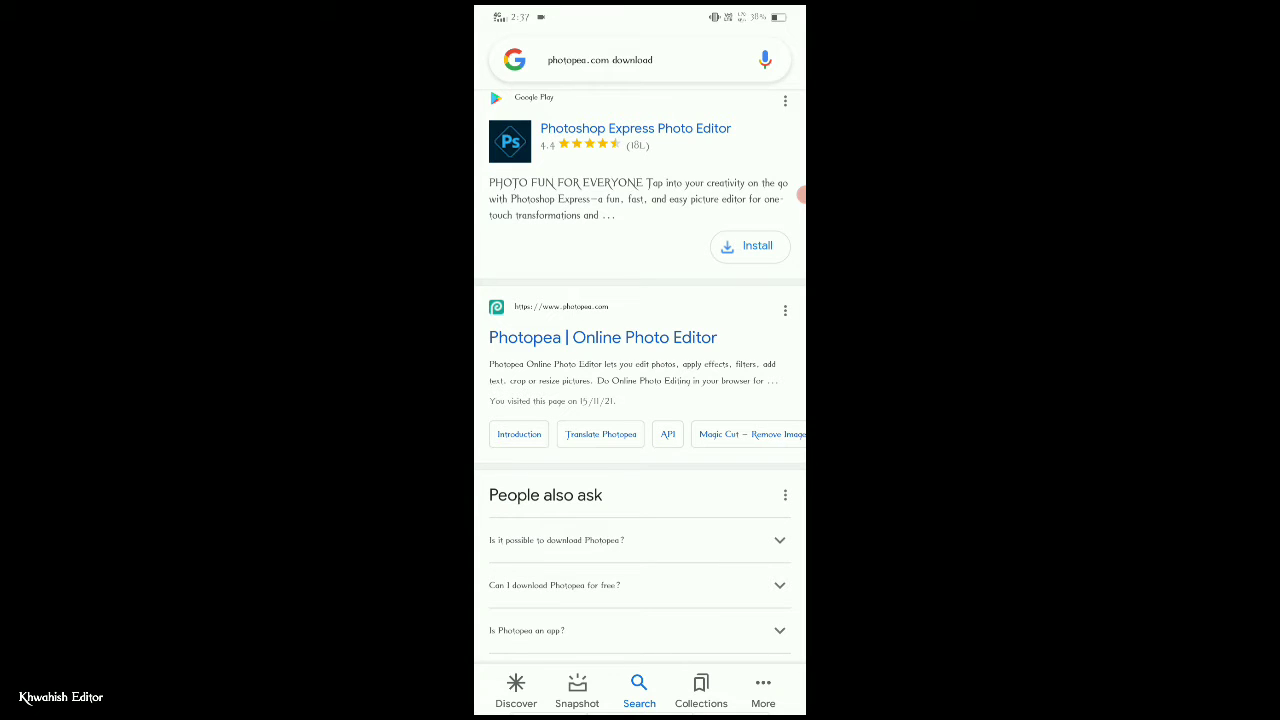
Step: Open the Photopea result, try the browser menu's Install app option, then dismiss its prompt
{"action": "left_click", "coordinate": [603, 337]}
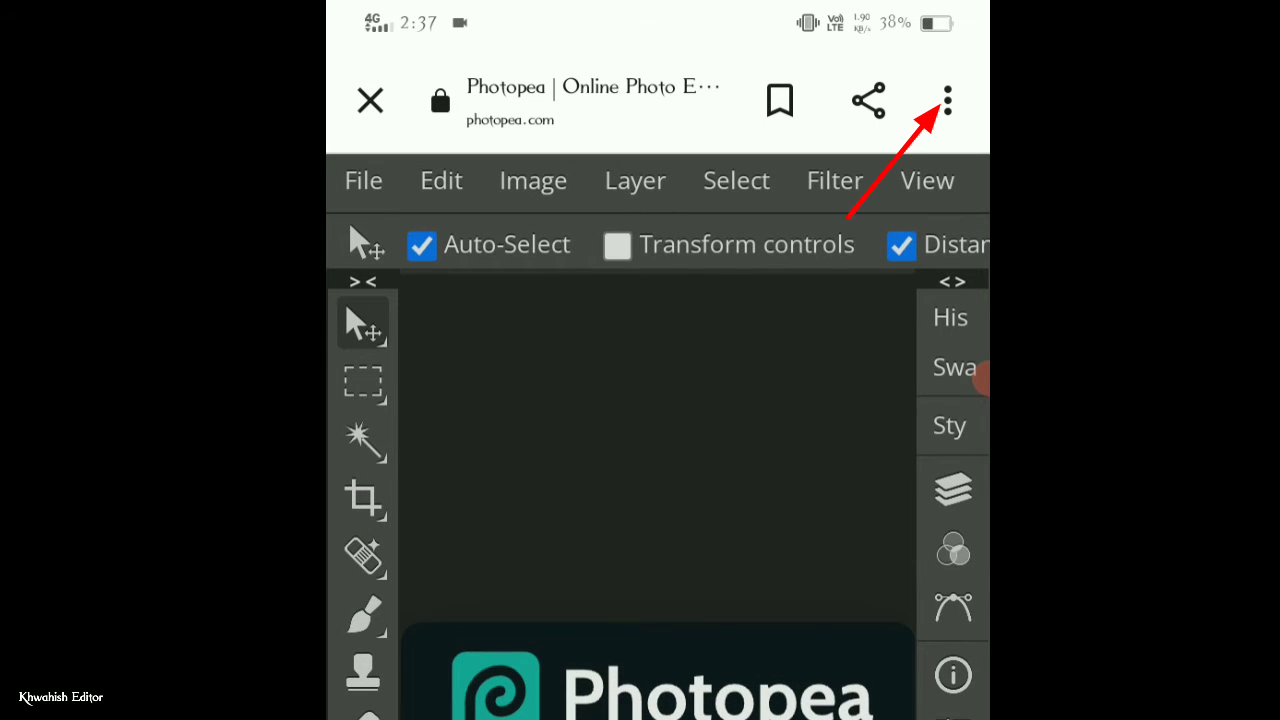
{"action": "left_click", "coordinate": [948, 100]}
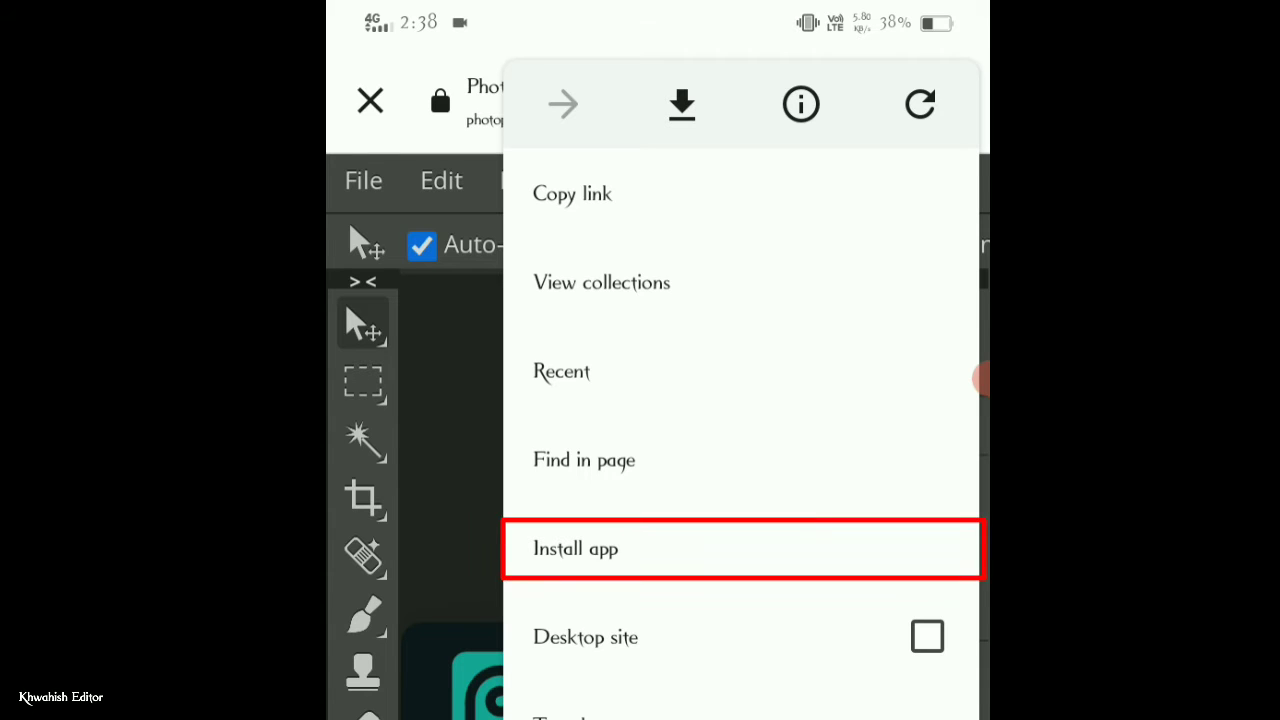
{"action": "left_click", "coordinate": [575, 548]}
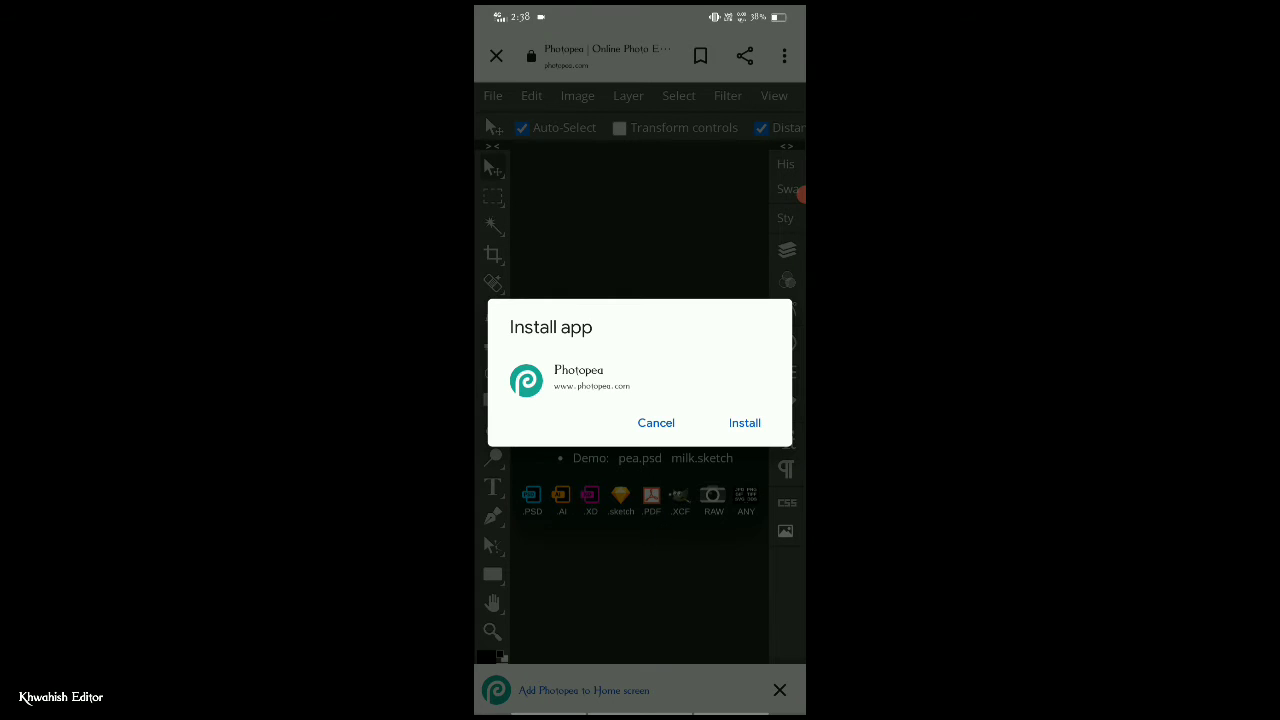
{"action": "left_click", "coordinate": [745, 423]}
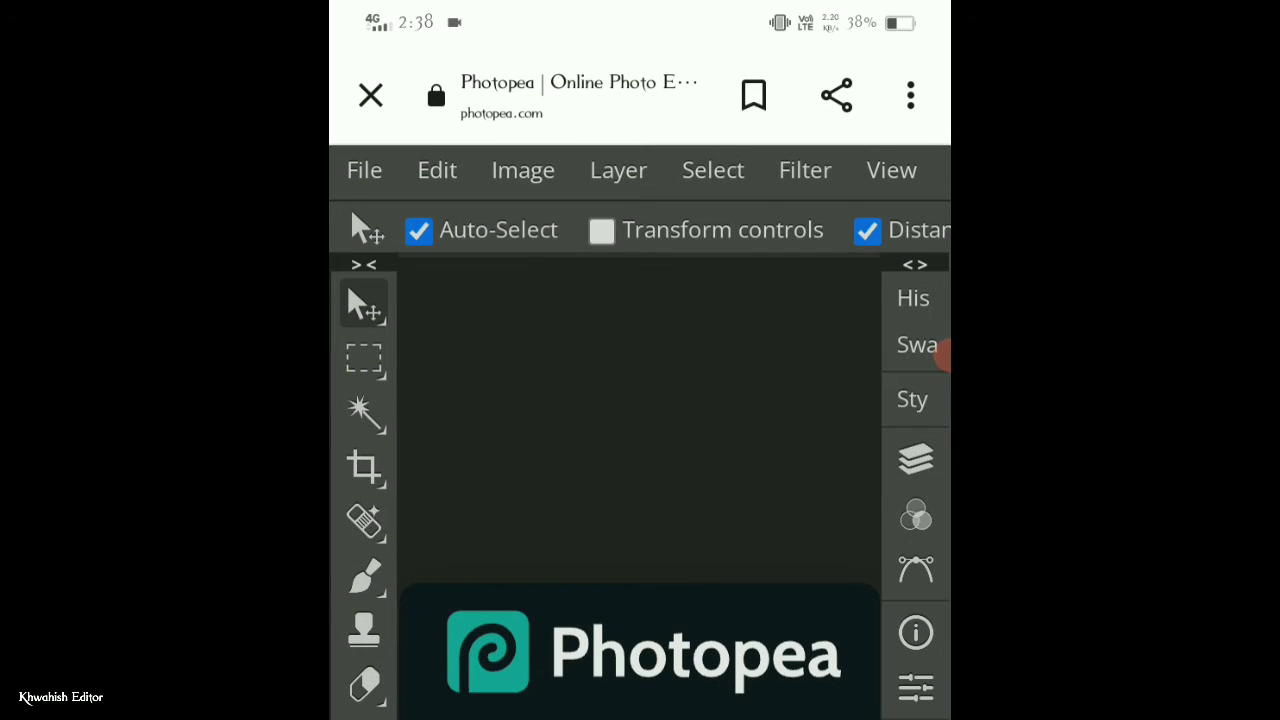
Step: Install Photopea as an app through the editor's More > Install Photopea menu
{"action": "left_click", "coordinate": [805, 170]}
{"action": "left_click_drag", "start_coordinate": [850, 170], "coordinate": [450, 170]}
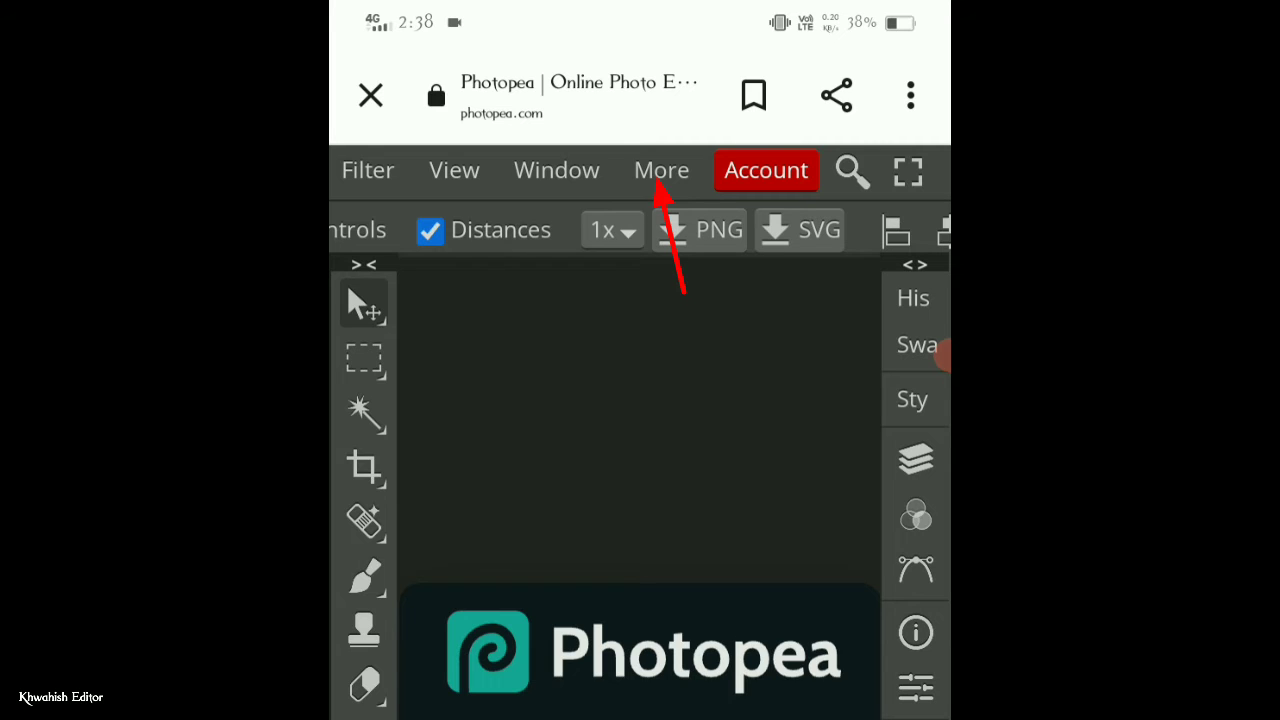
{"action": "left_click", "coordinate": [661, 170]}
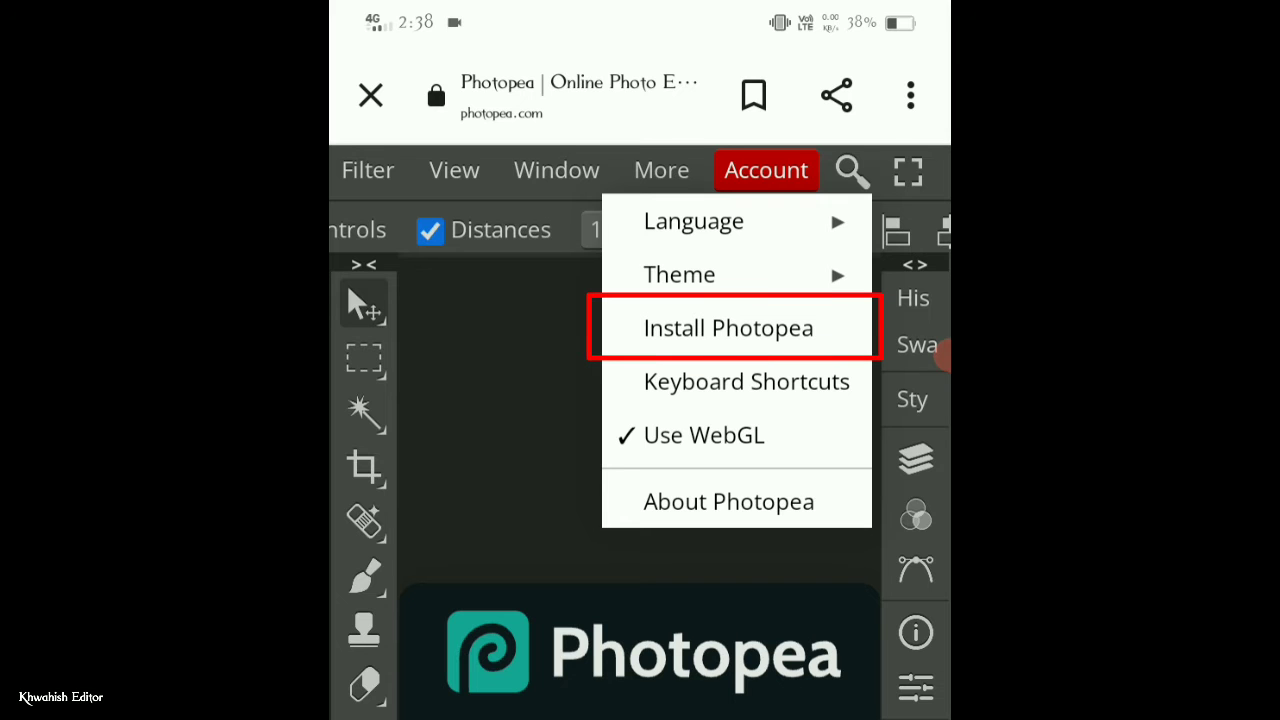
{"action": "left_click", "coordinate": [728, 328]}
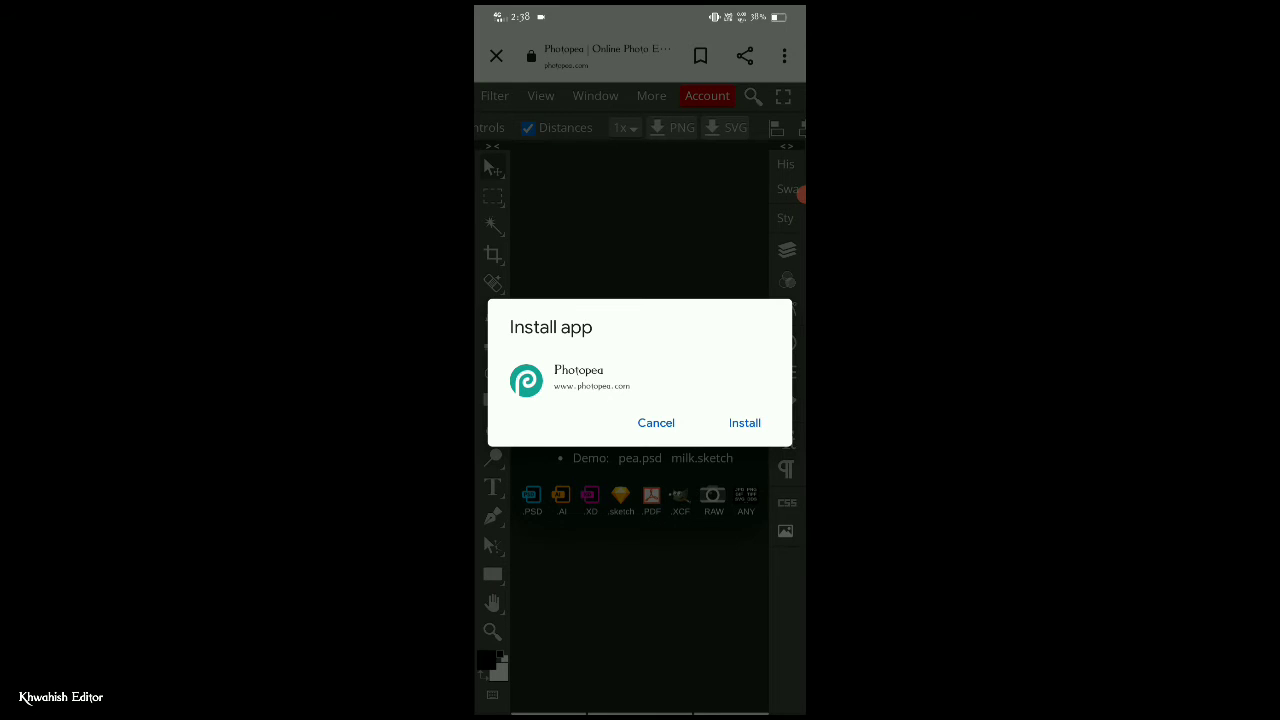
{"action": "left_click", "coordinate": [744, 422]}
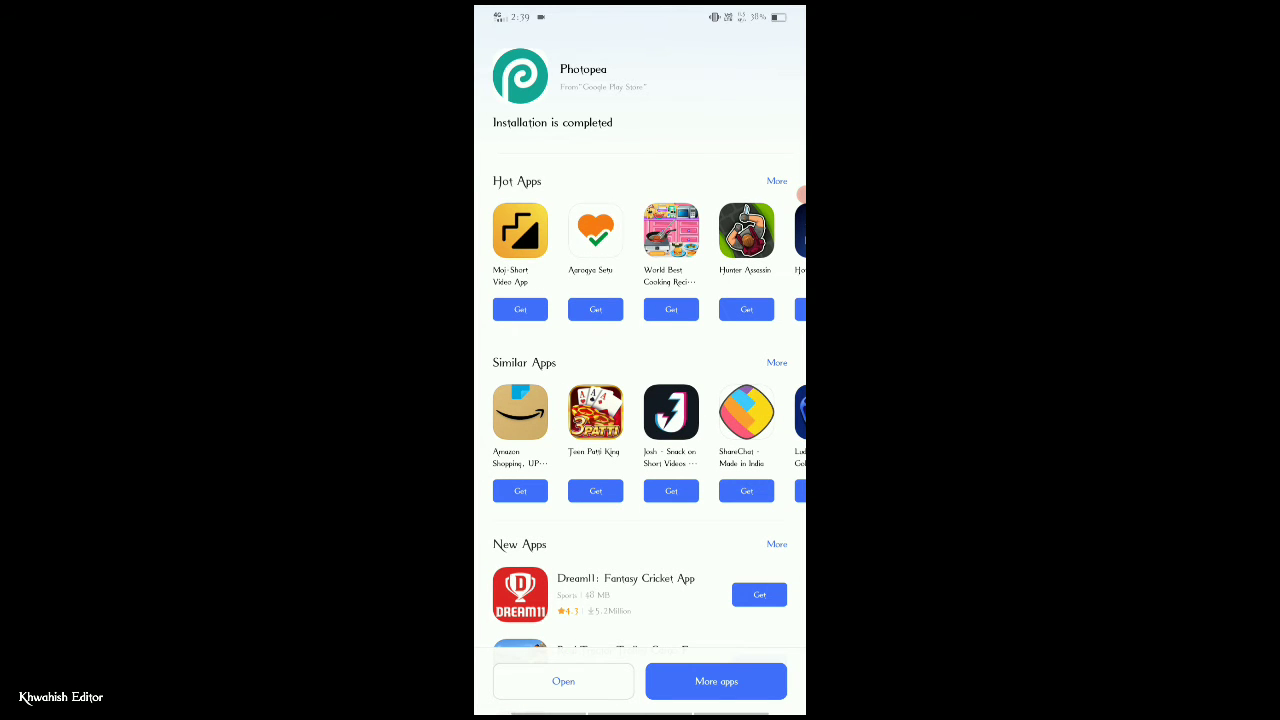
Step: Go to the home screen, swipe to Photopea's icon and launch the app
{"action": "key", "text": "super"}
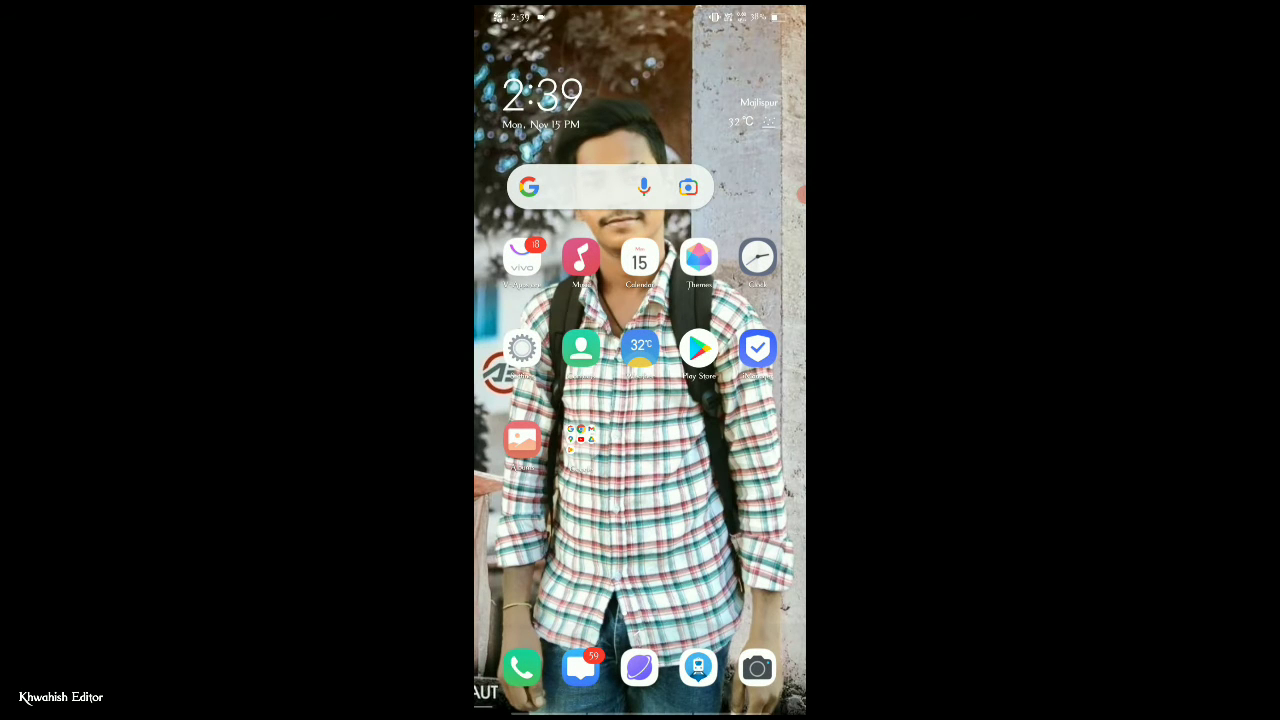
{"action": "scroll", "coordinate": [640, 360], "scroll_direction": "right", "scroll_amount": 1}
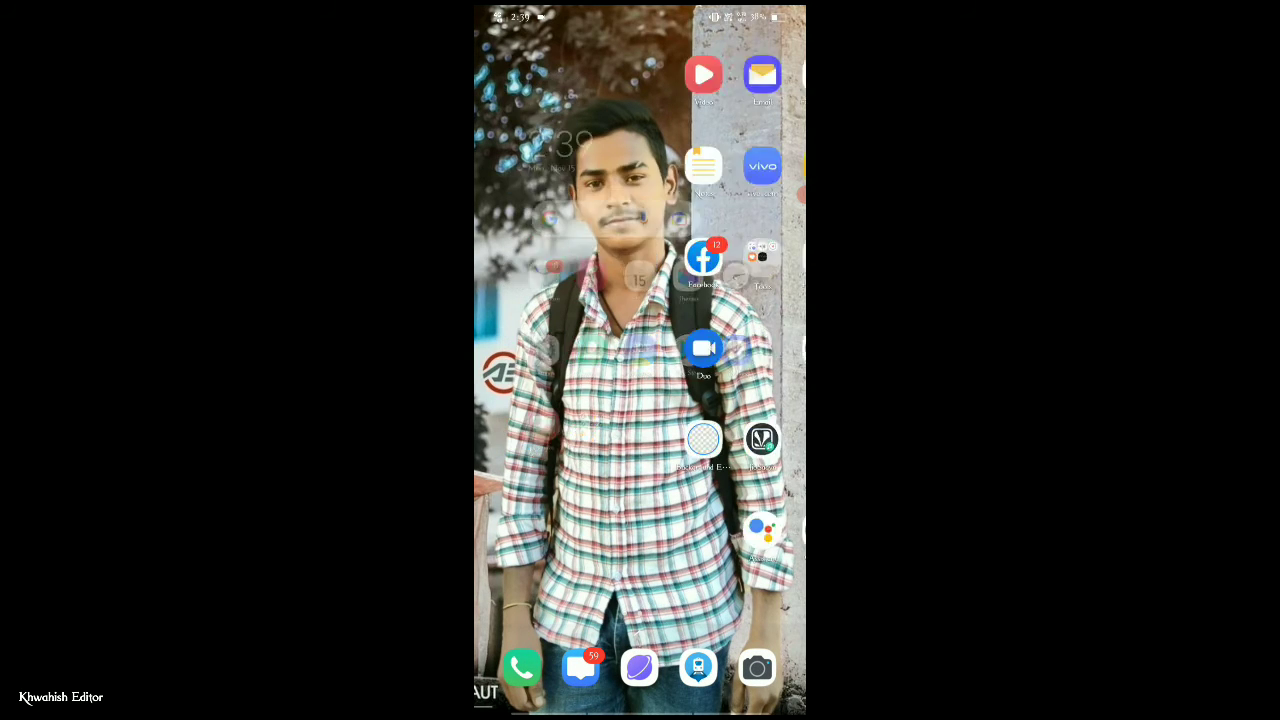
{"action": "scroll", "coordinate": [640, 360], "scroll_direction": "right", "scroll_amount": 1}
{"action": "scroll", "coordinate": [640, 360], "scroll_direction": "right", "scroll_amount": 1}
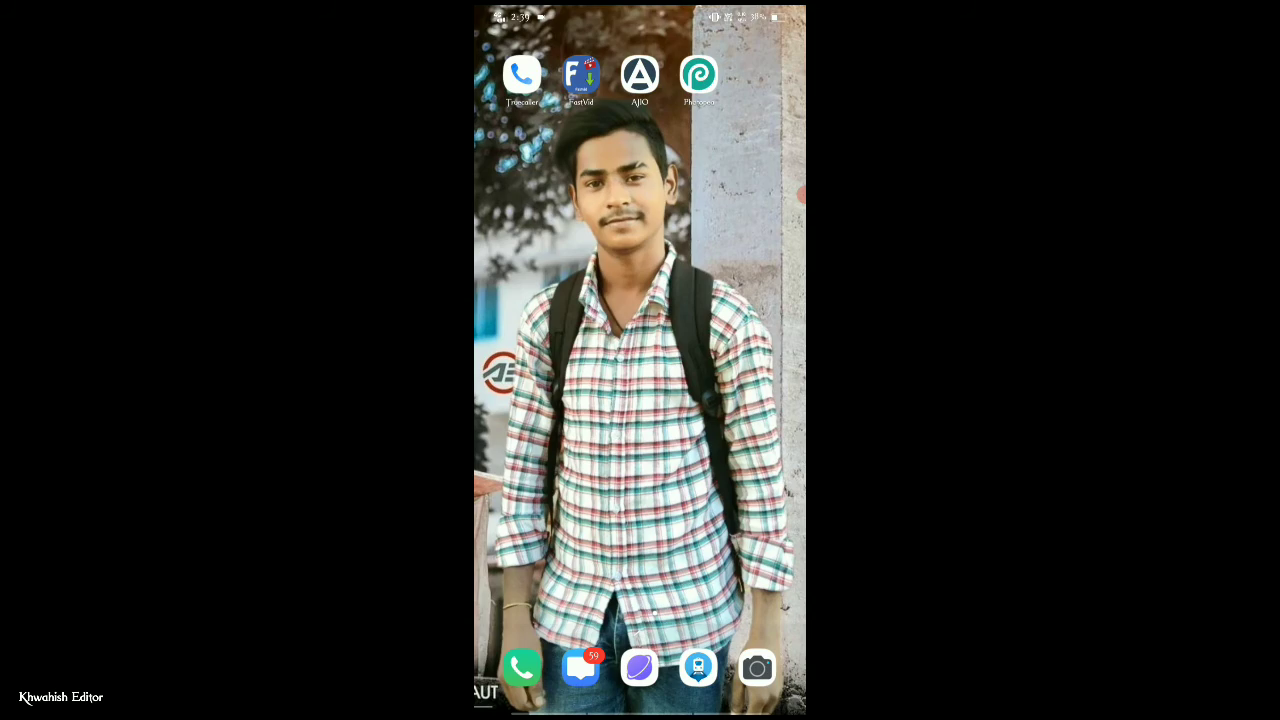
{"action": "left_click", "coordinate": [698, 75]}
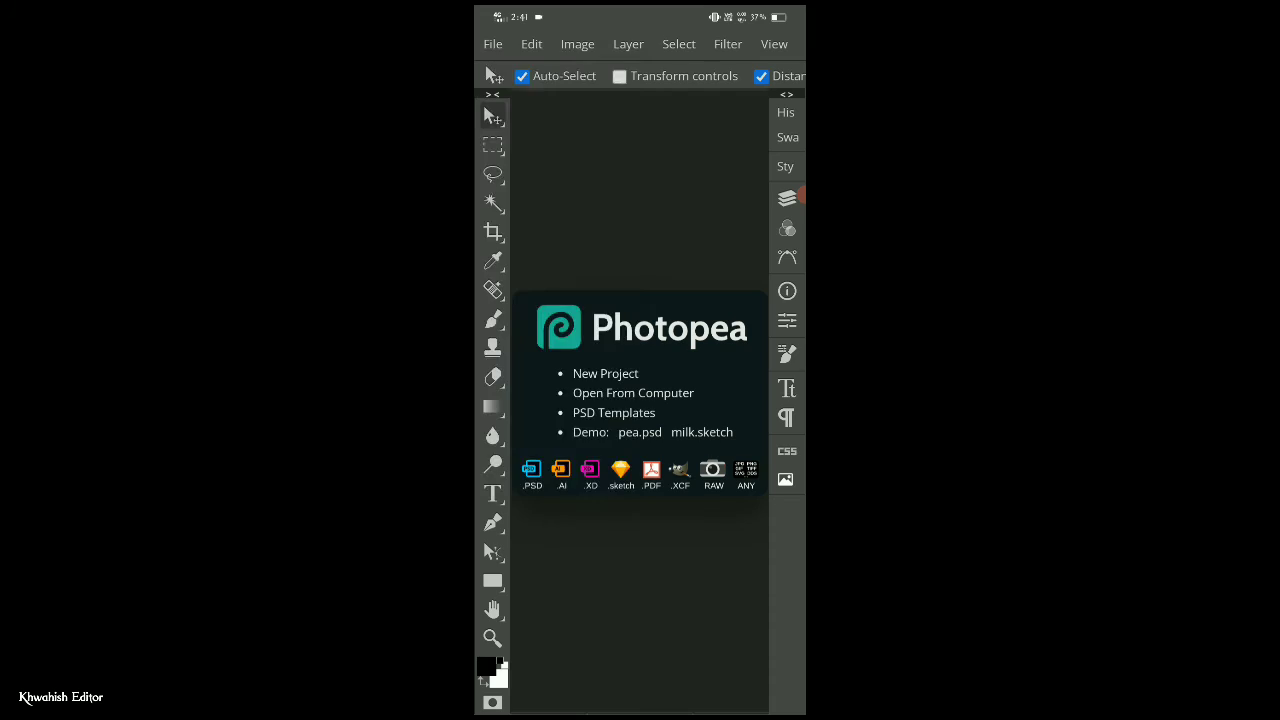
Step: Open the photo bnnm.psd from phone storage via File > Open... and the Files chooser
{"action": "left_click", "coordinate": [493, 44]}
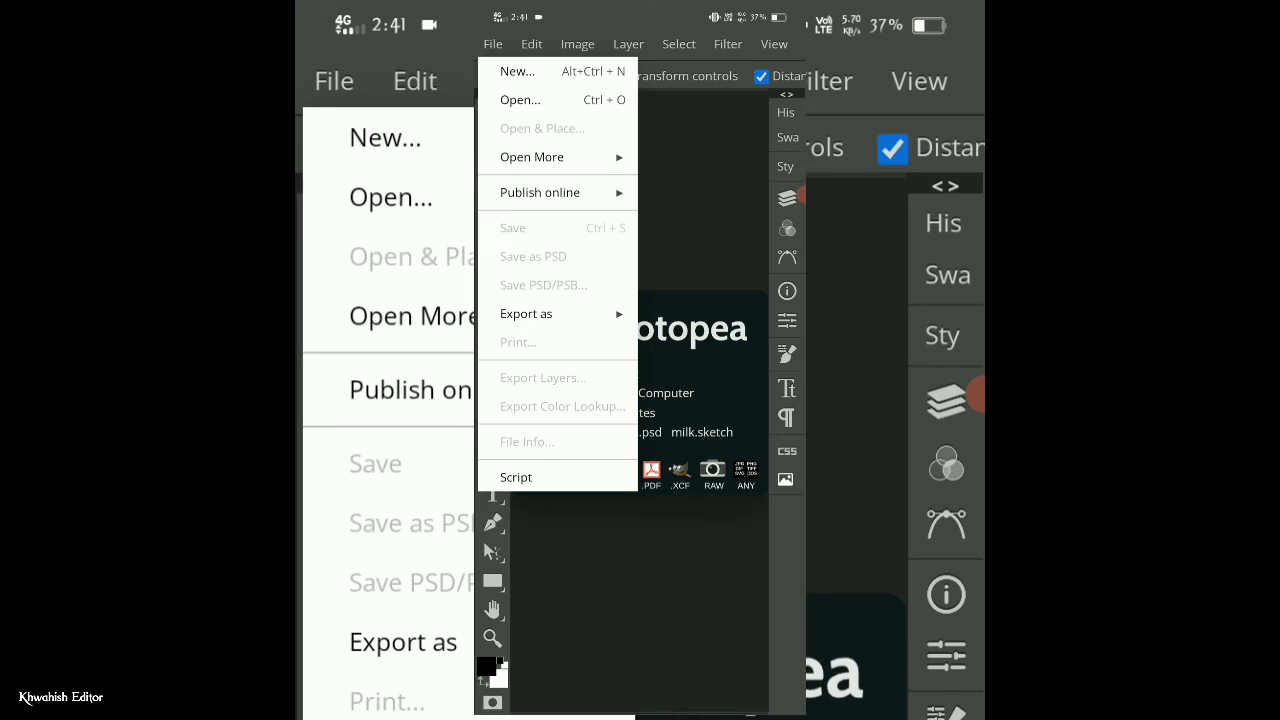
{"action": "left_click", "coordinate": [517, 97]}
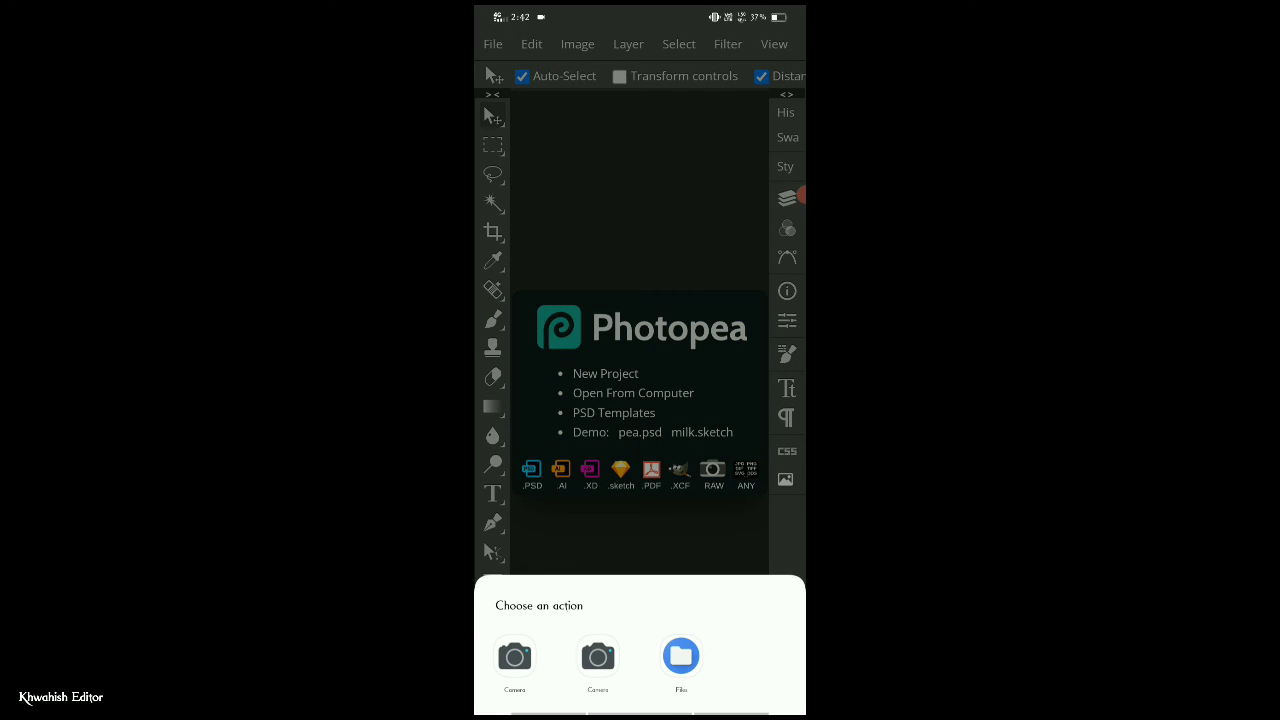
{"action": "left_click", "coordinate": [681, 656]}
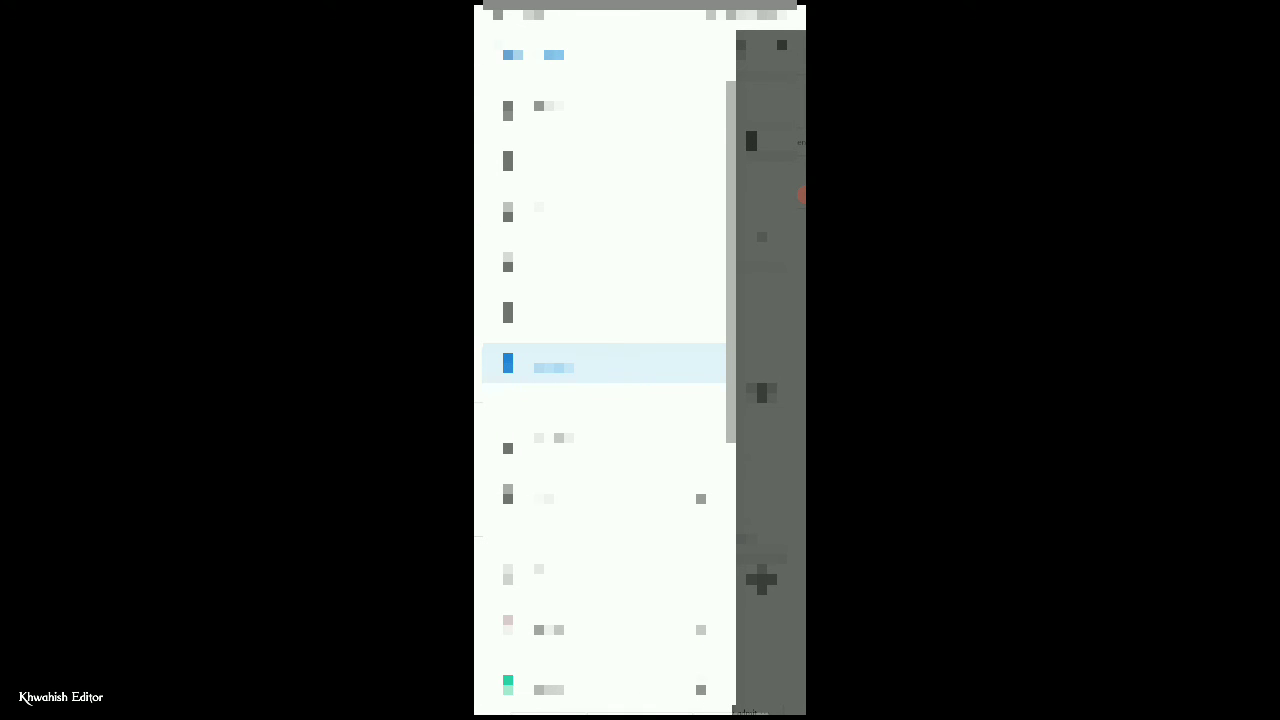
{"action": "left_click", "coordinate": [604, 630]}
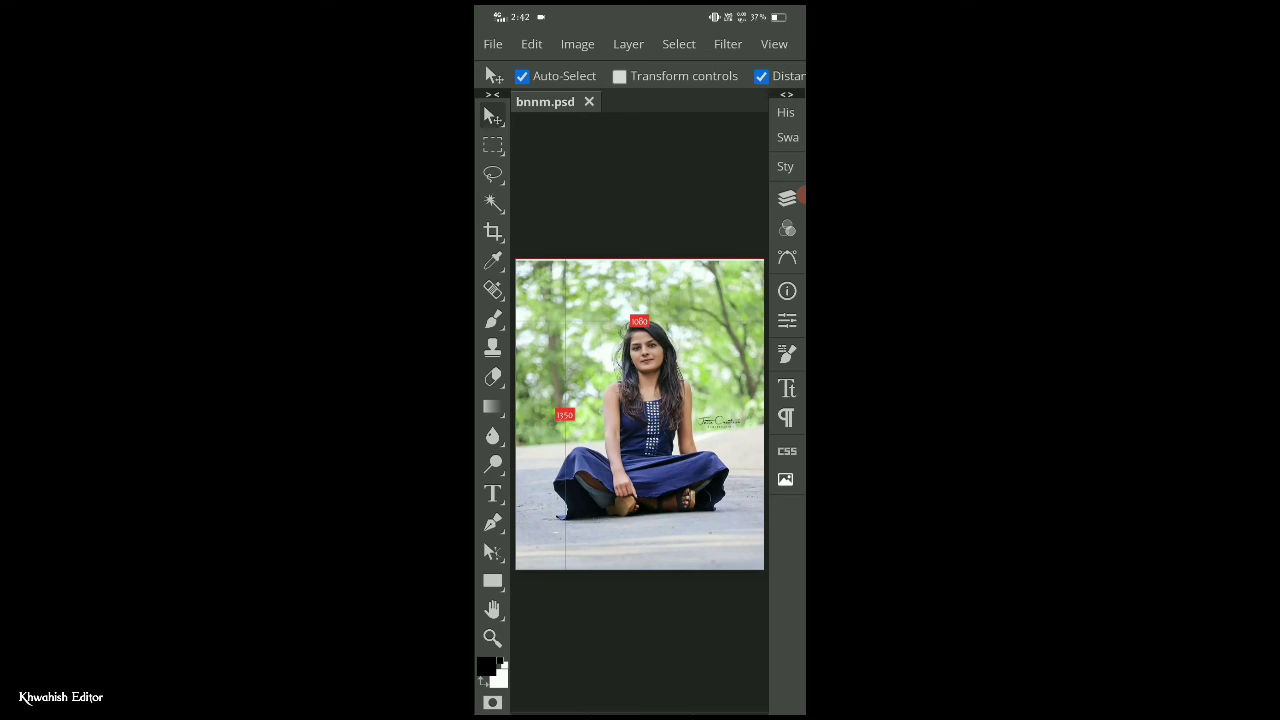
Step: Nudge the photo layer up and back, then pan and zoom out to centre it
{"action": "left_click_drag", "start_coordinate": [640, 415], "coordinate": [640, 400]}
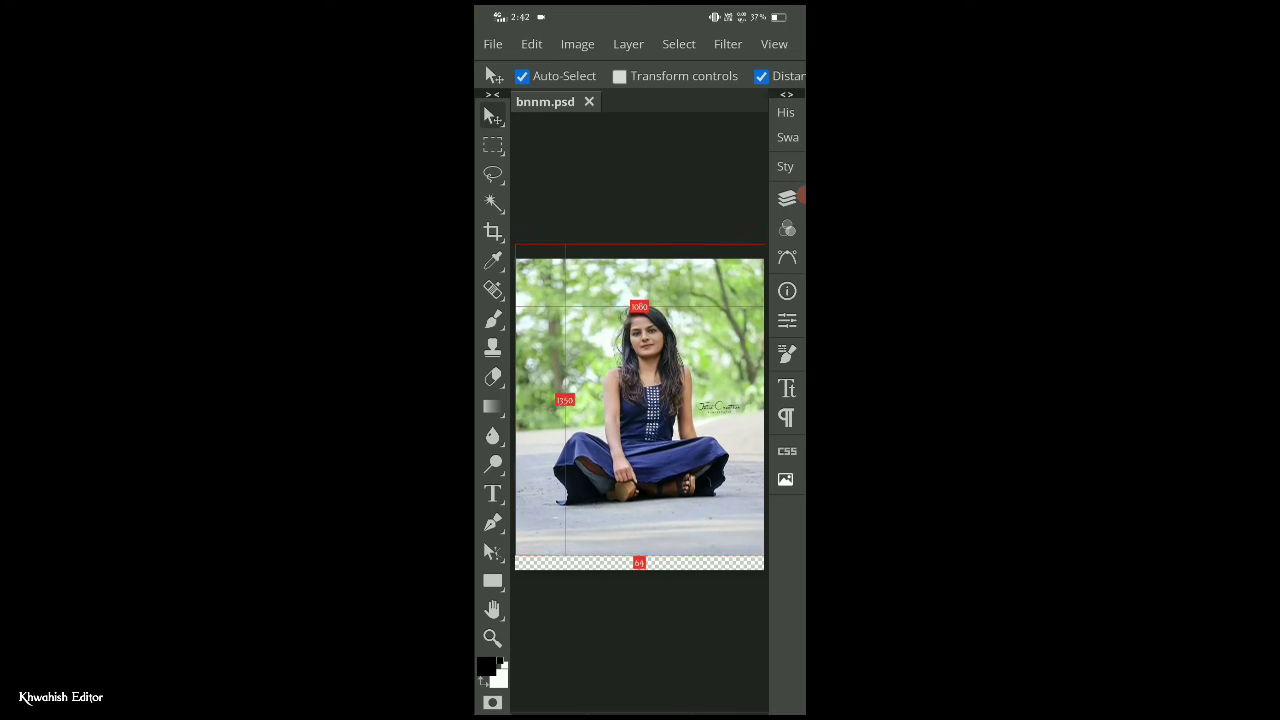
{"action": "left_click_drag", "start_coordinate": [640, 400], "coordinate": [640, 415]}
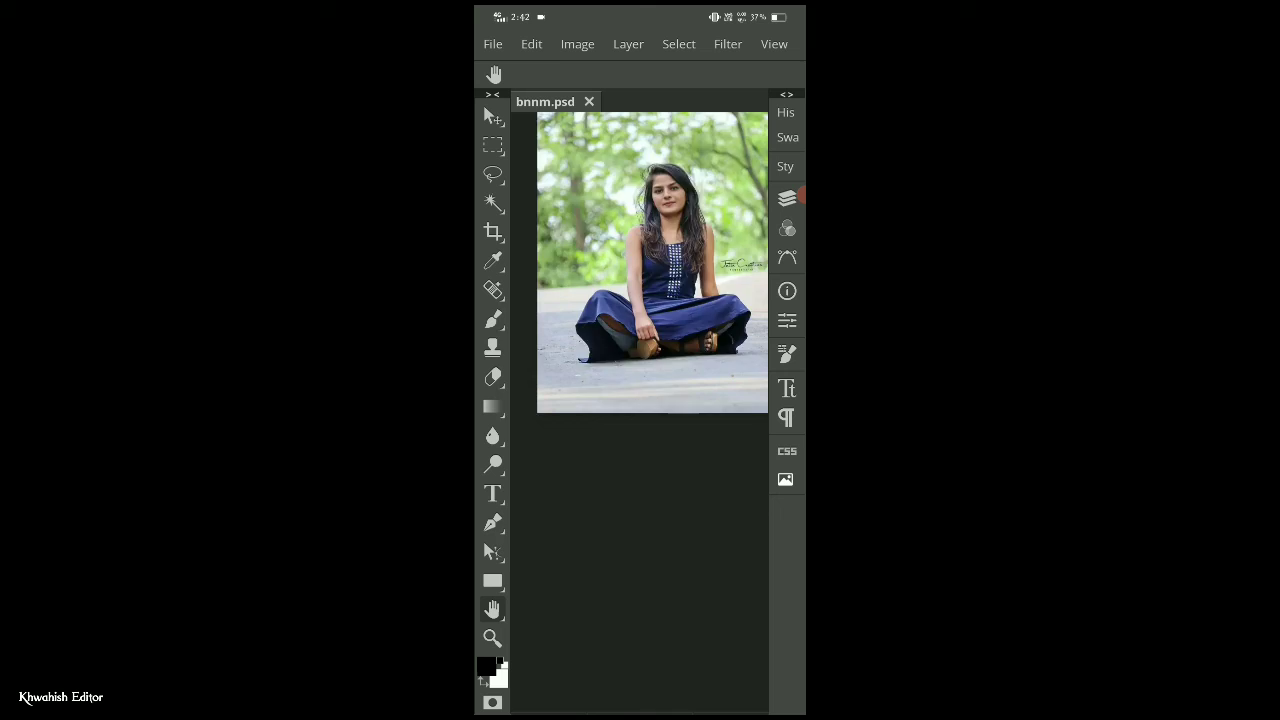
{"action": "left_click_drag", "start_coordinate": [640, 300], "coordinate": [620, 420]}
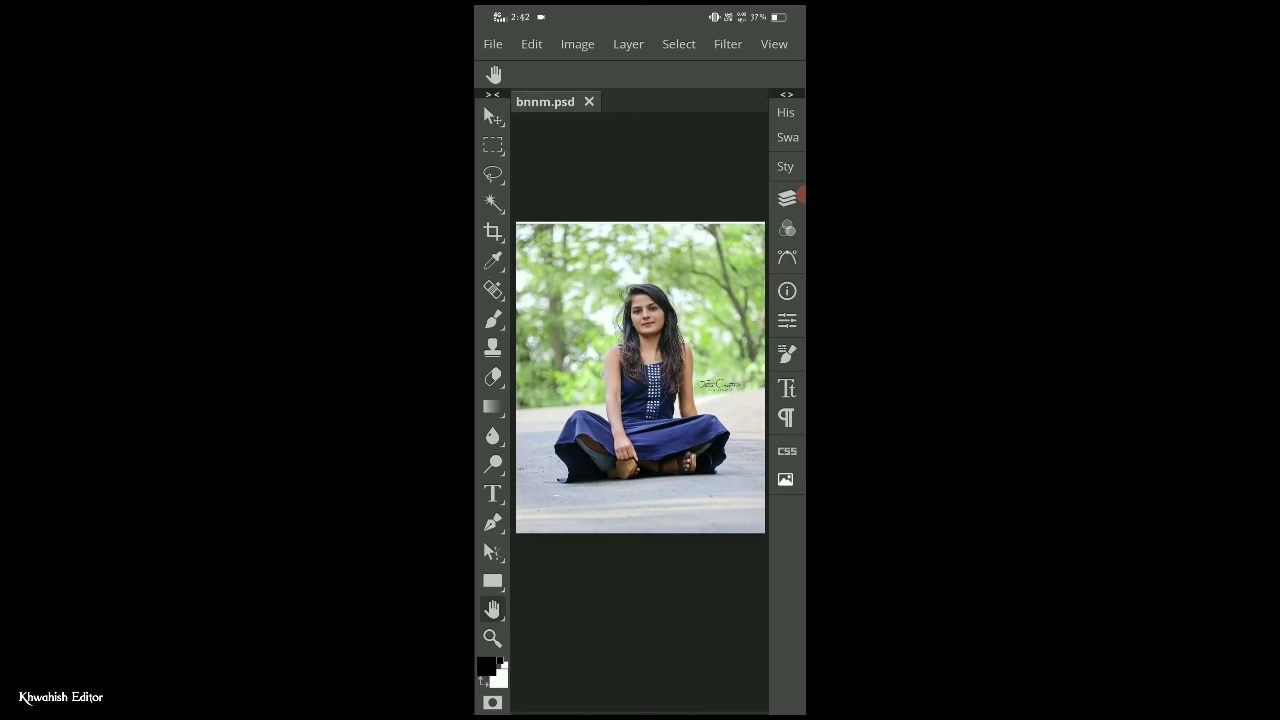
{"action": "scroll", "coordinate": [636, 390], "scroll_direction": "down", "scroll_amount": 1}
{"action": "scroll", "coordinate": [636, 390], "scroll_direction": "down", "scroll_amount": 1}
{"action": "scroll", "coordinate": [636, 390], "scroll_direction": "down", "scroll_amount": 2}
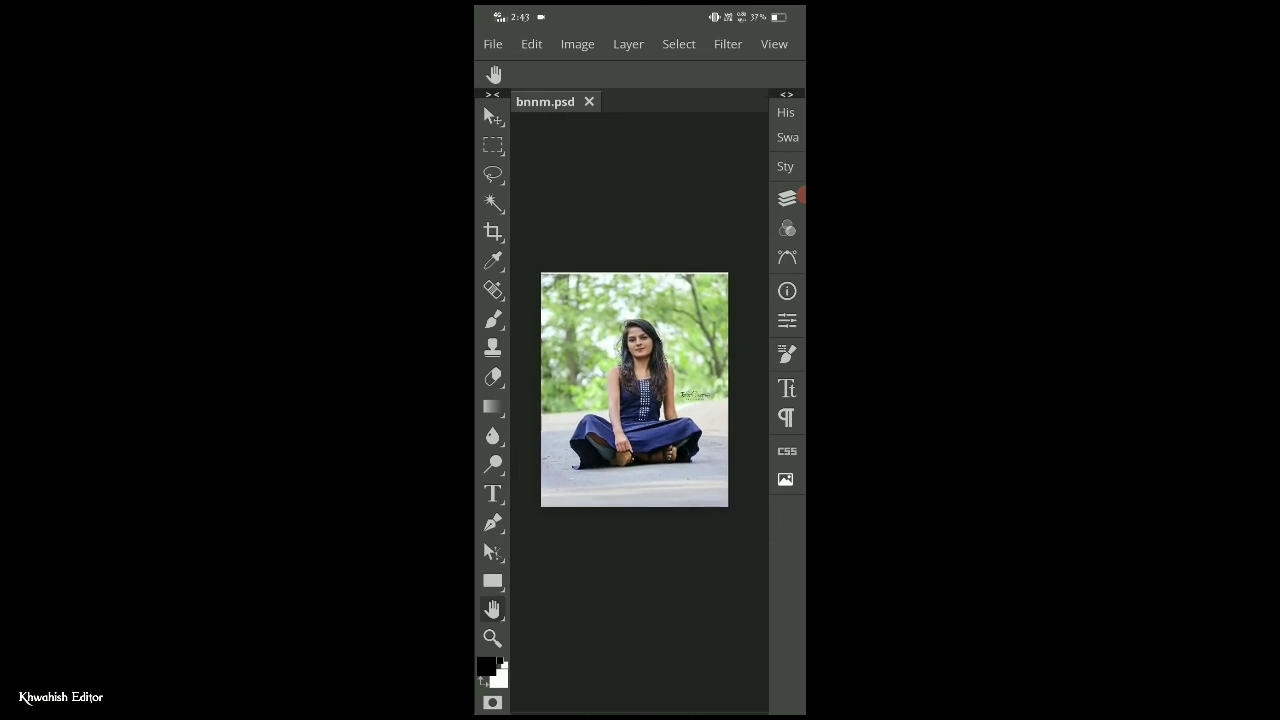